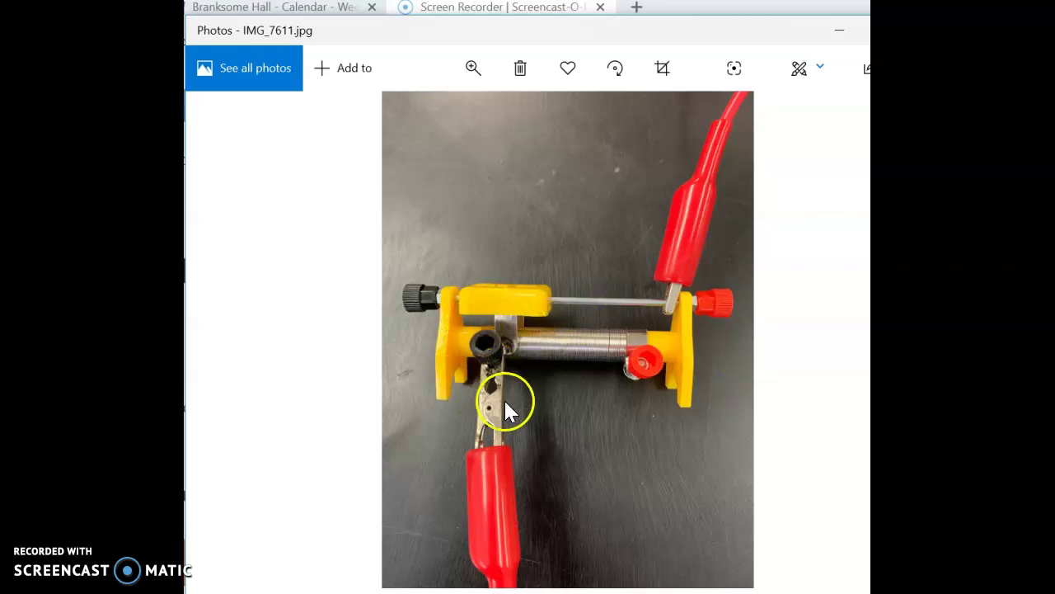
click(540, 355)
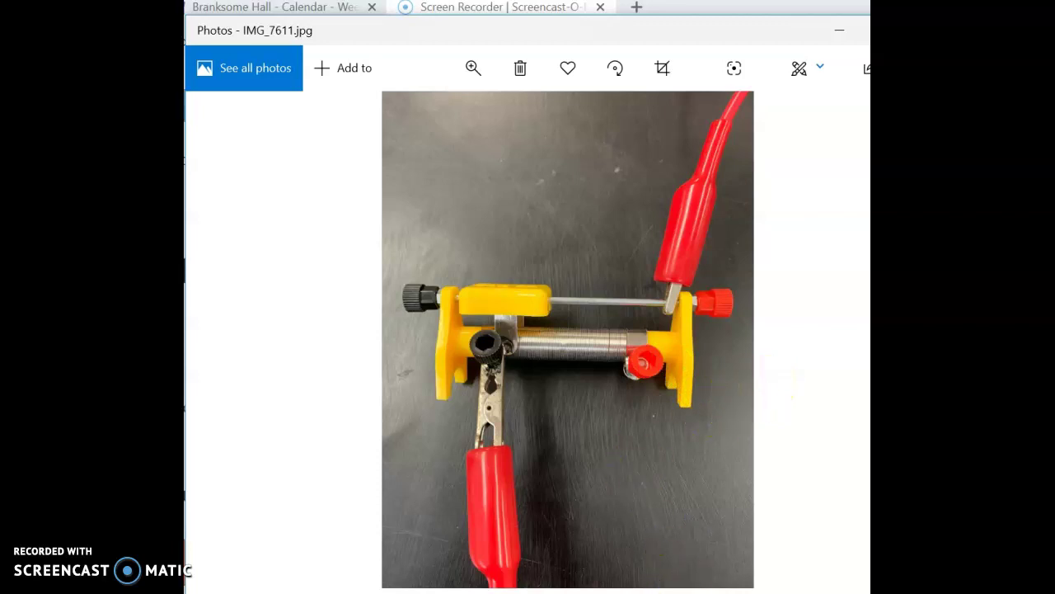
click(778, 561)
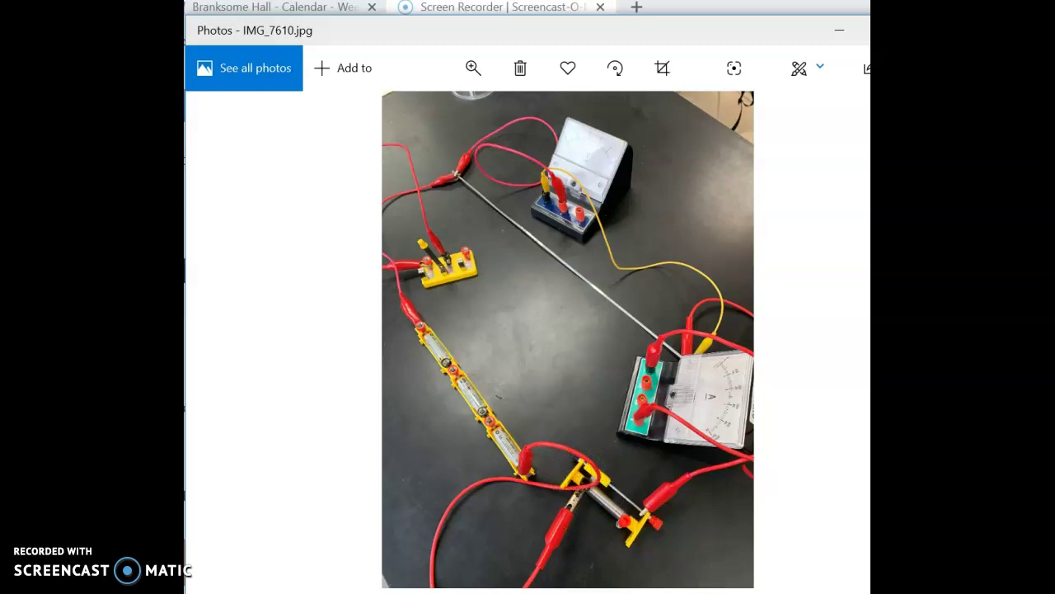
click(775, 561)
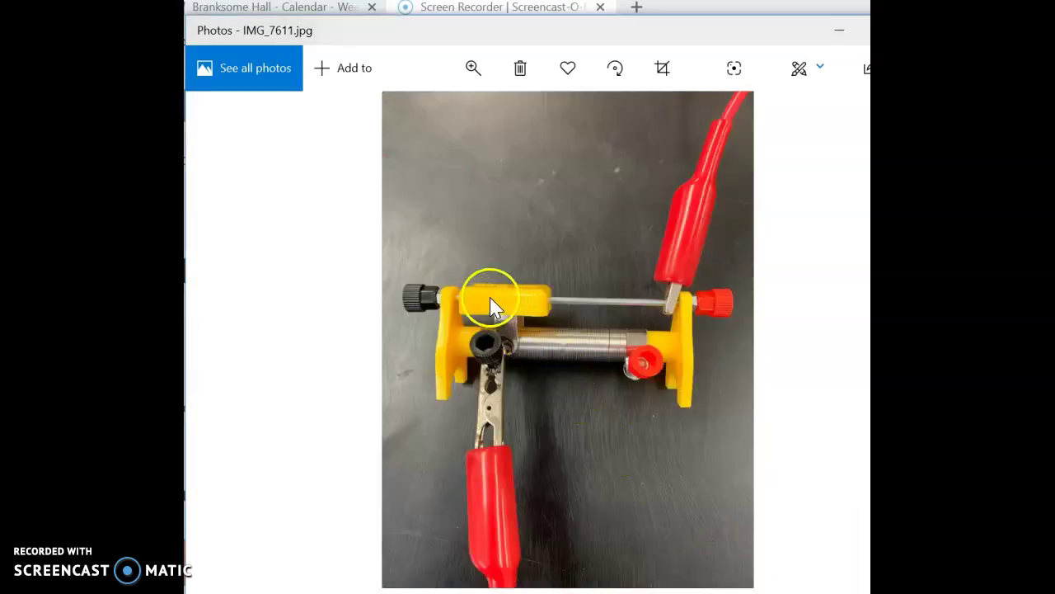